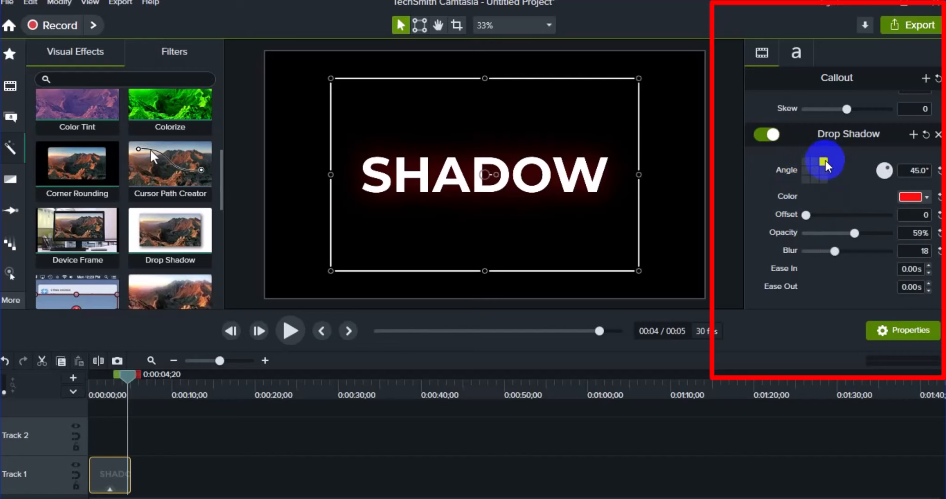
- Delete the SHADOW callout clip from Track 1
{"action": "left_click", "coordinate": [928, 171]}
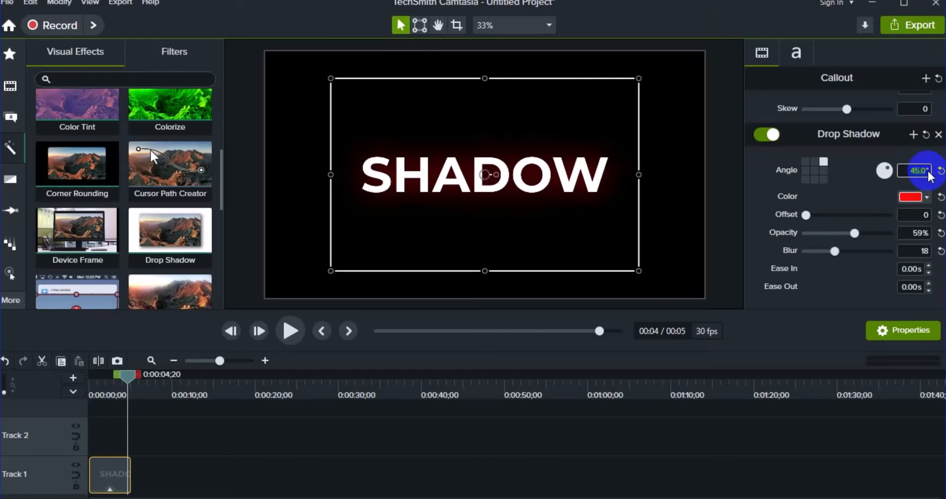
{"action": "left_click", "coordinate": [119, 489]}
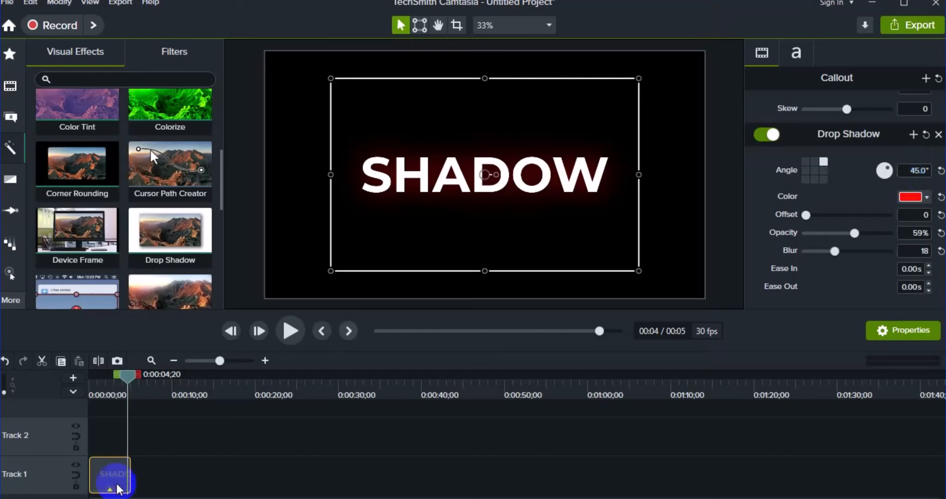
{"action": "key", "text": "Delete"}
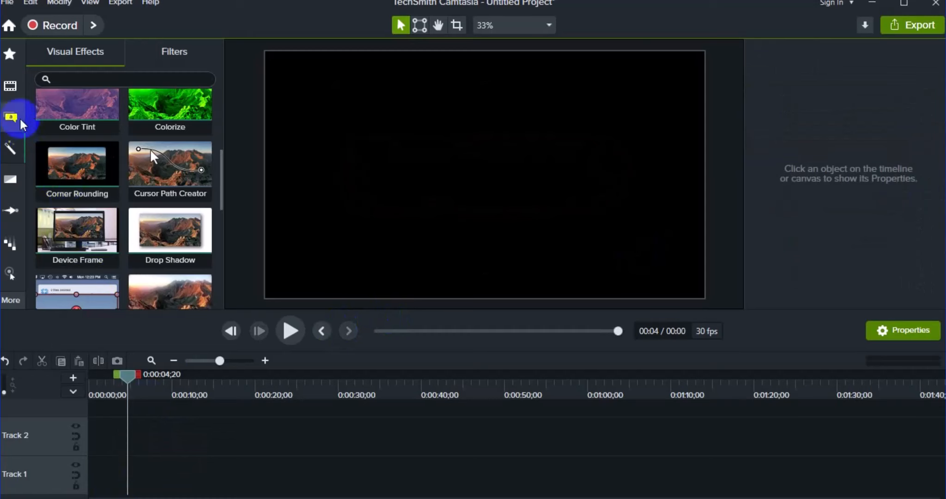
- Place the VID_20240218_175443 video from the media bin at the start of Track 1
{"action": "left_click", "coordinate": [12, 88]}
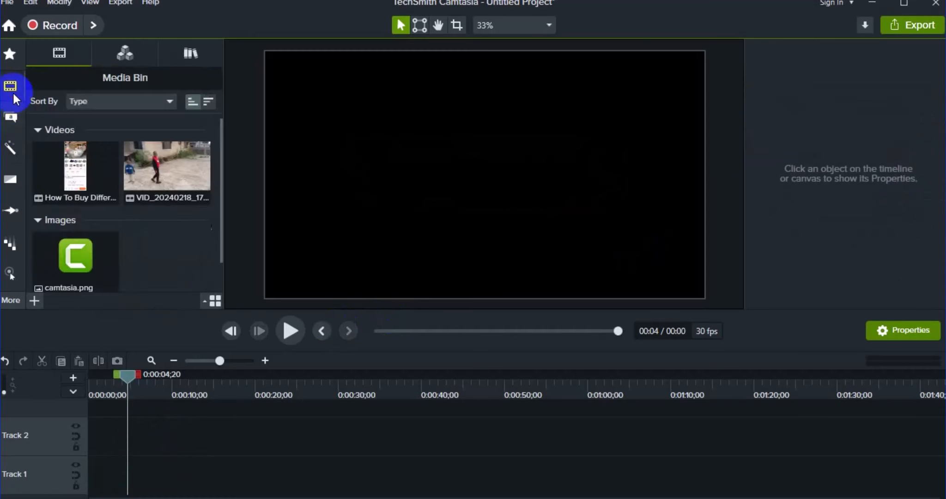
{"action": "left_click", "coordinate": [150, 159]}
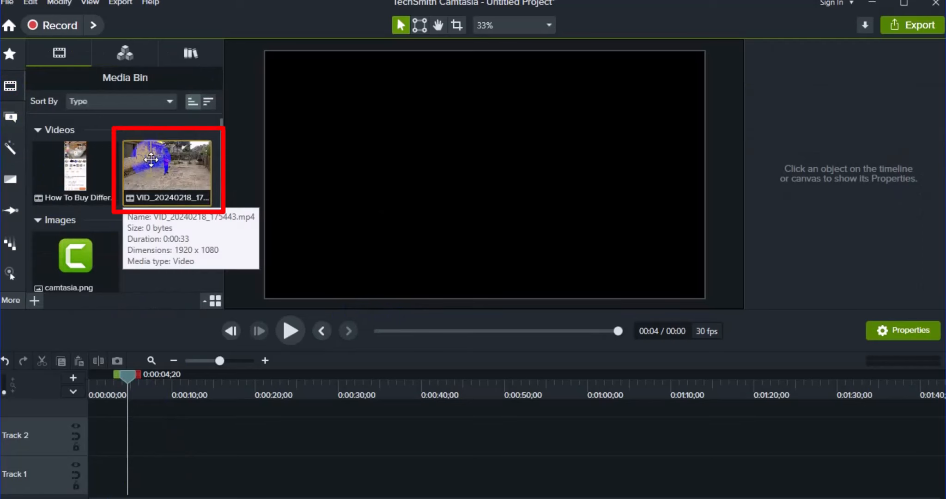
{"action": "mouse_move", "coordinate": [151, 159]}
{"action": "left_mouse_down"}
{"action": "mouse_move", "coordinate": [139, 203]}
{"action": "mouse_move", "coordinate": [129, 426]}
{"action": "mouse_move", "coordinate": [112, 477]}
{"action": "mouse_move", "coordinate": [101, 481]}
{"action": "left_mouse_up"}
- Add the "How To Buy Different Color" video to Track 2, starting about 5 seconds in
{"action": "left_click_drag", "start_coordinate": [105, 380], "coordinate": [143, 381]}
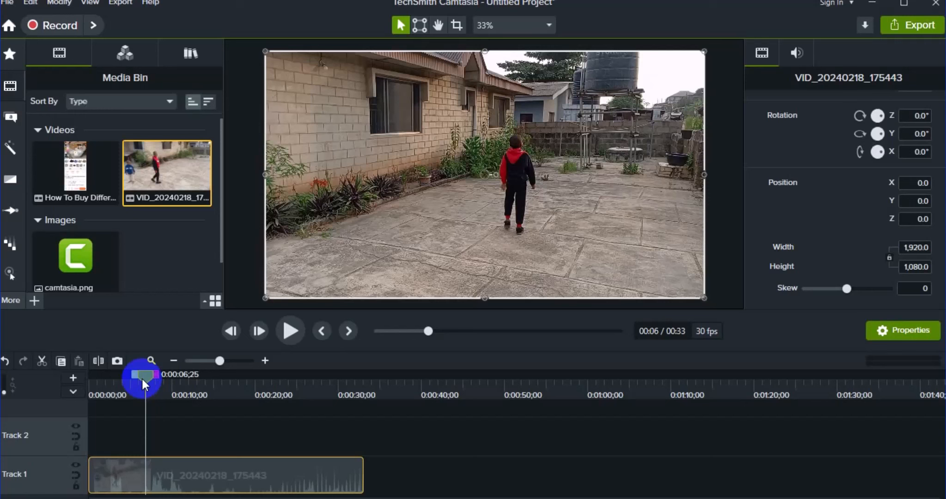
{"action": "left_click", "coordinate": [83, 166]}
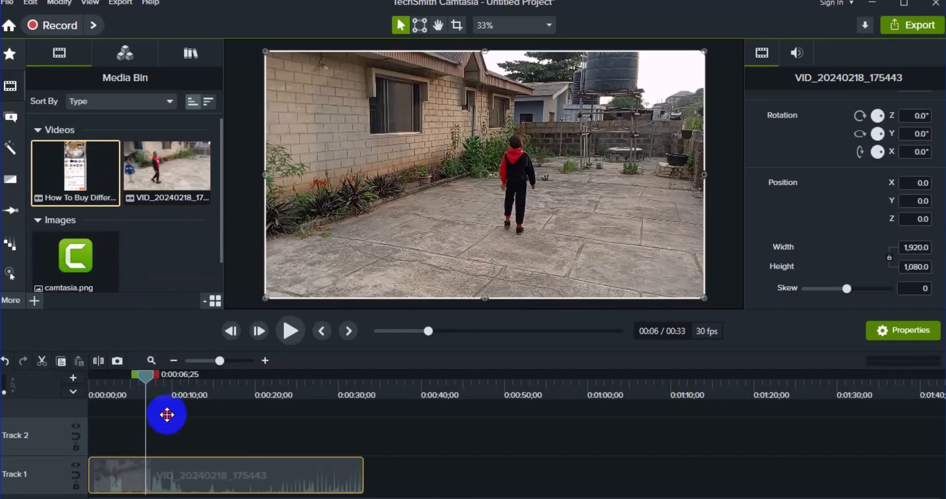
{"action": "left_click_drag", "start_coordinate": [166, 435], "coordinate": [165, 441]}
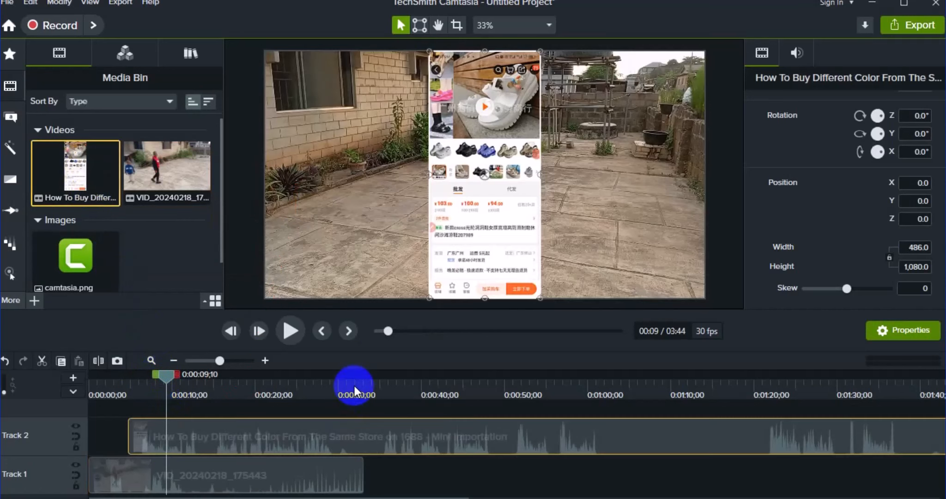
- Split the Track 2 video at 0:00:31;28 and delete the part after the cut
{"action": "left_click", "coordinate": [354, 386]}
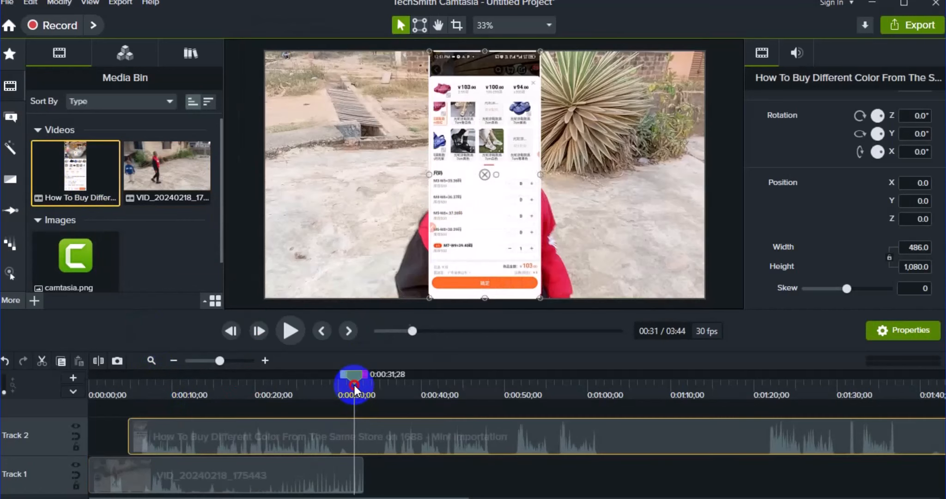
{"action": "key", "text": "s"}
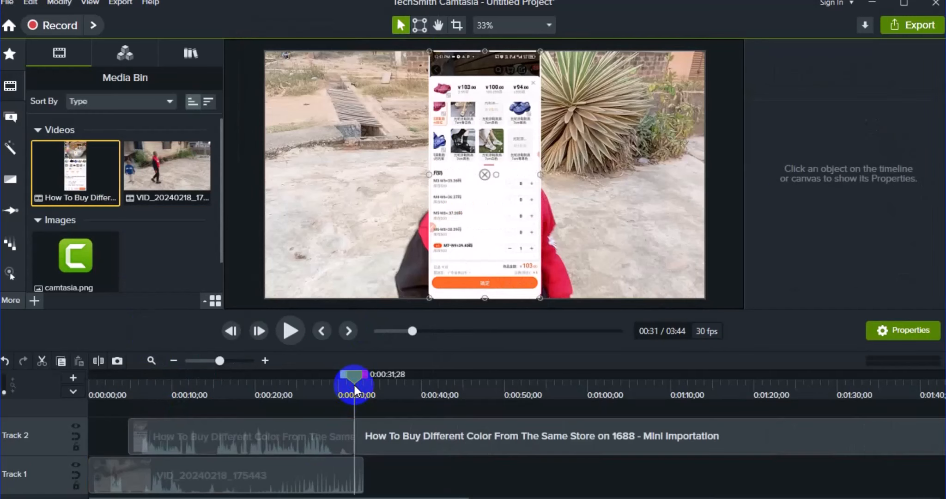
{"action": "left_click", "coordinate": [376, 442]}
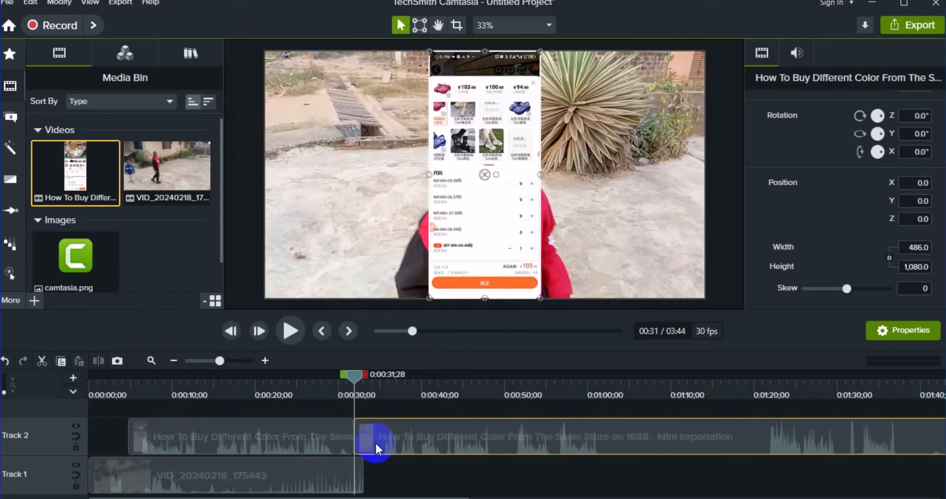
{"action": "key", "text": "Delete"}
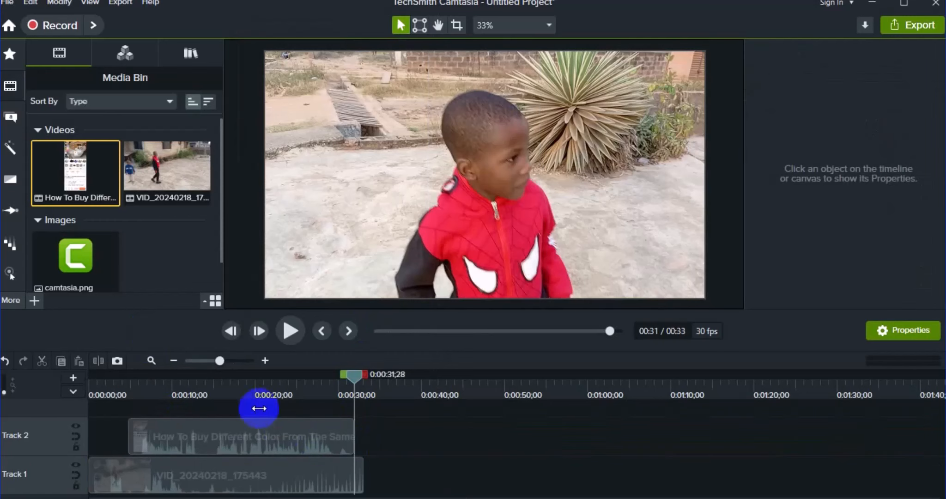
- Scale the Track 2 phone video to 63.3% and move it right on the canvas to X 585.4
{"action": "left_click", "coordinate": [235, 396]}
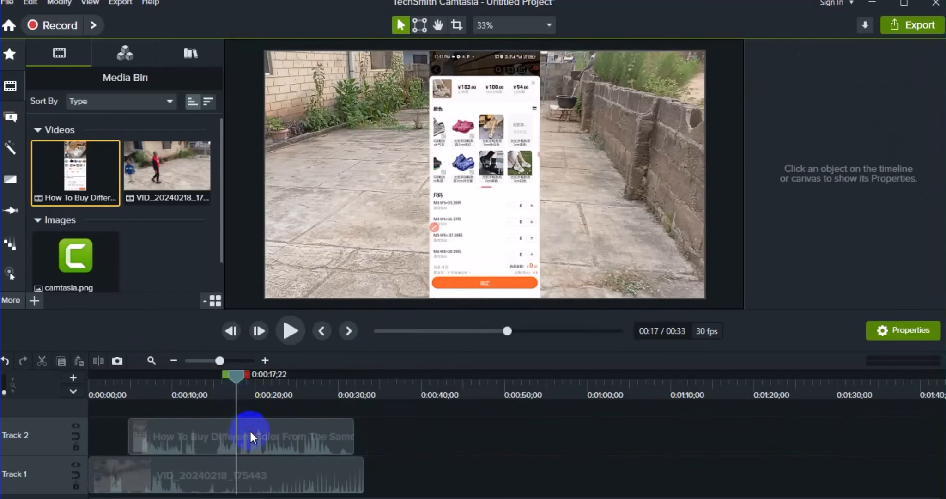
{"action": "left_click", "coordinate": [250, 437]}
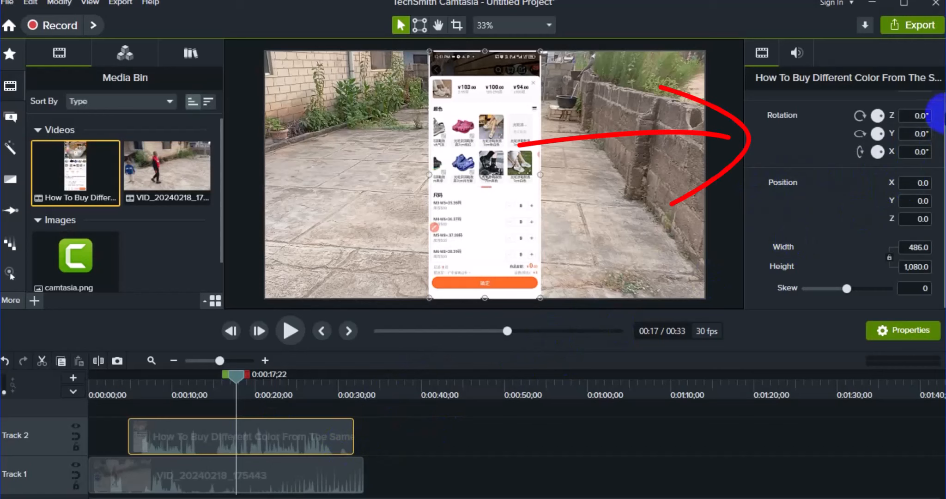
{"action": "scroll", "coordinate": [942, 114], "scroll_direction": "up", "scroll_amount": 1}
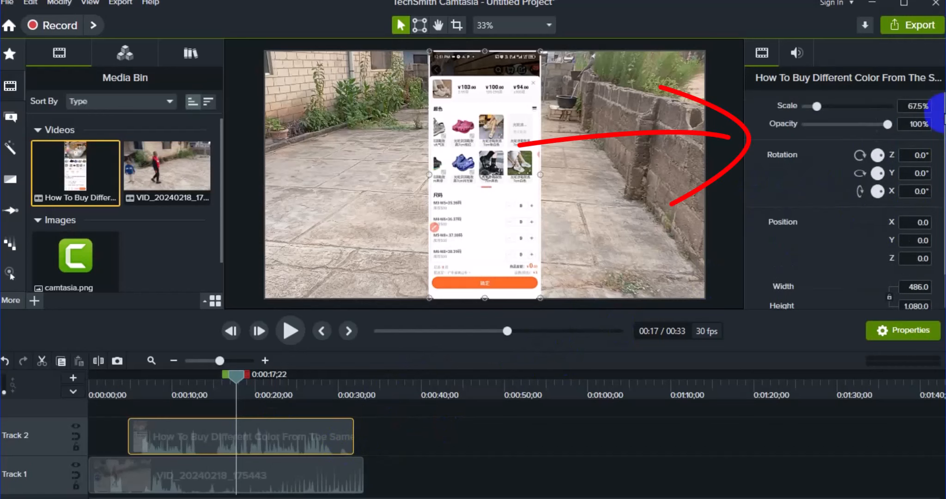
{"action": "left_click", "coordinate": [820, 108]}
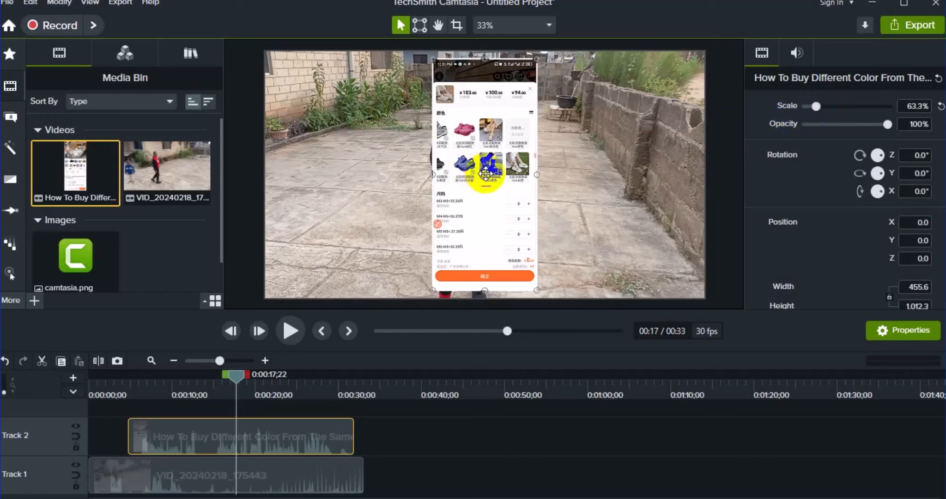
{"action": "left_click_drag", "start_coordinate": [538, 173], "coordinate": [619, 176]}
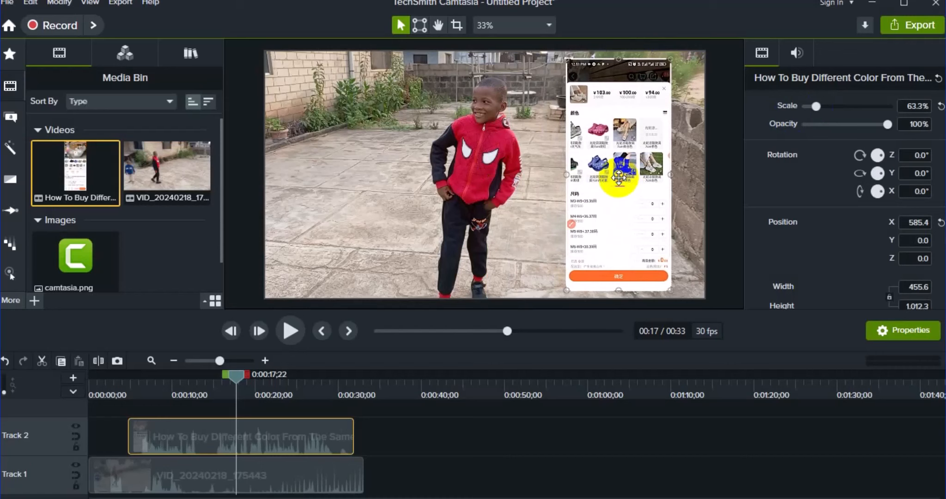
- Apply the Drop Shadow visual effect to the phone video on Track 2
{"action": "left_click", "coordinate": [13, 148]}
{"action": "left_click", "coordinate": [156, 237]}
{"action": "mouse_move", "coordinate": [156, 238]}
{"action": "left_mouse_down"}
{"action": "mouse_move", "coordinate": [201, 342]}
{"action": "mouse_move", "coordinate": [190, 398]}
{"action": "mouse_move", "coordinate": [207, 430]}
{"action": "left_mouse_up"}
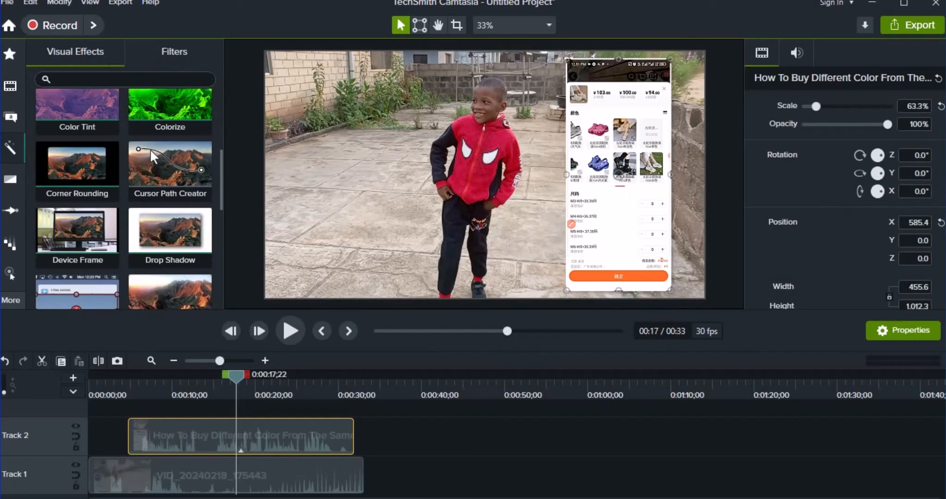
- Set the phone video's drop shadow color to blue (#071DF5)
{"action": "scroll", "coordinate": [851, 273], "scroll_direction": "down", "scroll_amount": 5}
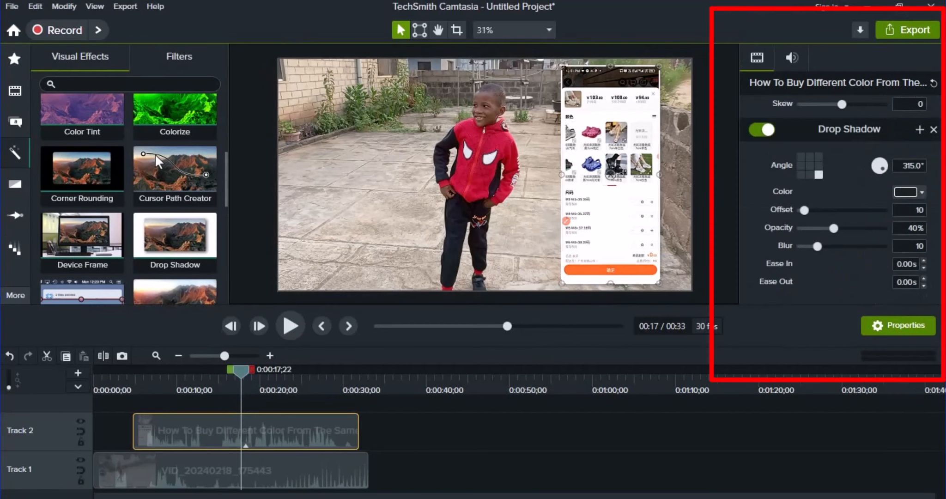
{"action": "left_click", "coordinate": [908, 189]}
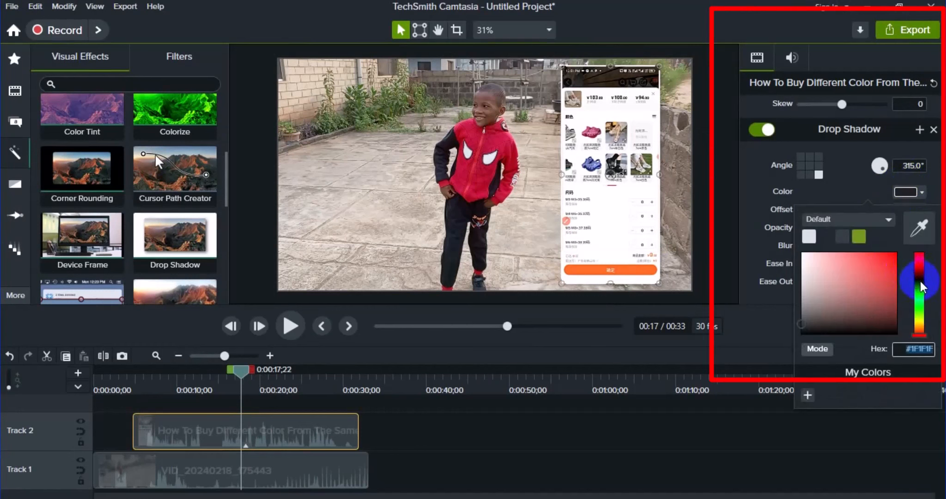
{"action": "left_click", "coordinate": [920, 281]}
{"action": "left_click", "coordinate": [896, 254]}
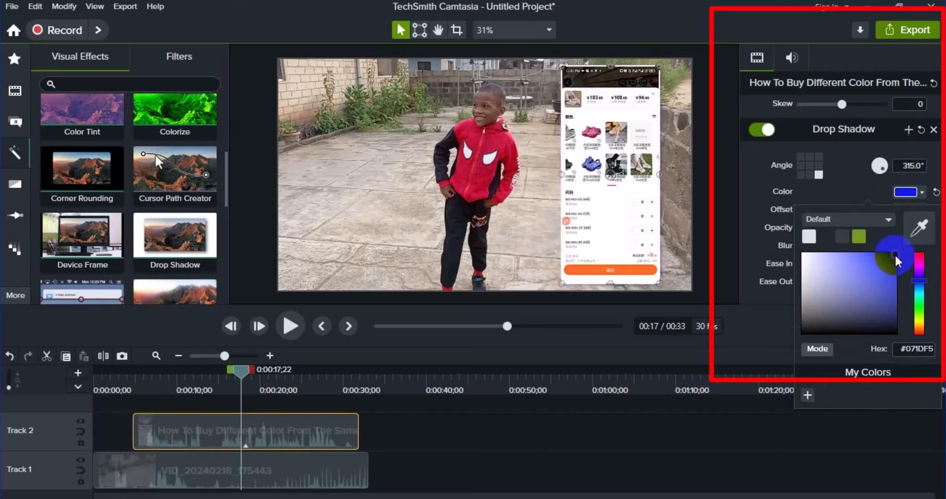
{"action": "left_click", "coordinate": [852, 187]}
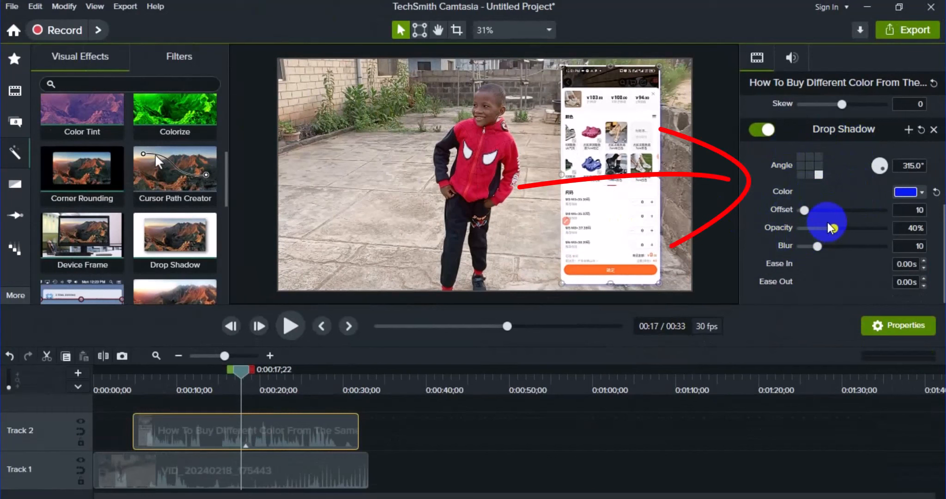
- Set the drop shadow's opacity to 100% and its blur to 32
{"action": "left_click_drag", "start_coordinate": [832, 226], "coordinate": [890, 234]}
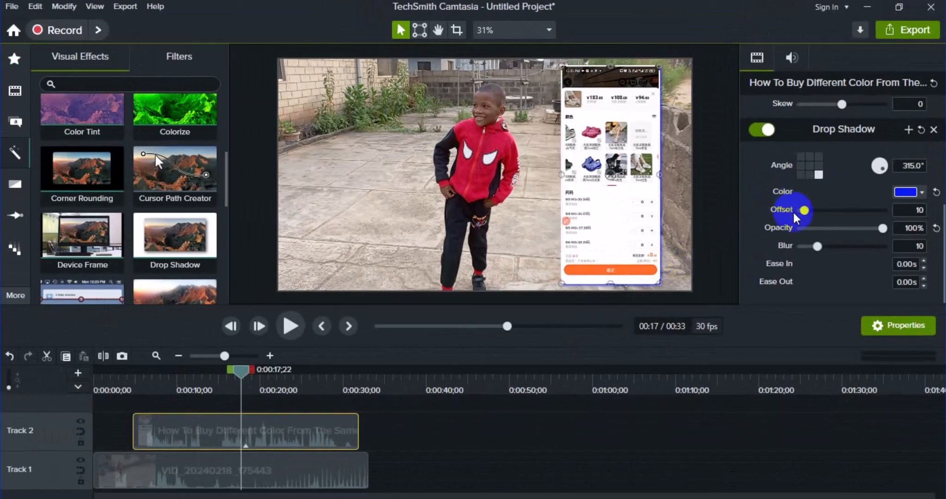
{"action": "left_click", "coordinate": [816, 246]}
{"action": "left_click_drag", "start_coordinate": [817, 247], "coordinate": [851, 248]}
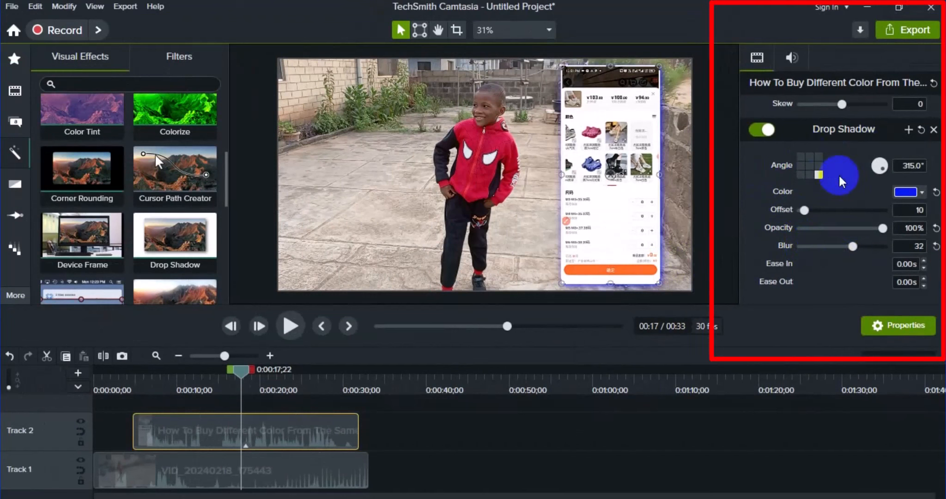
- Set the drop shadow's angle to 225° and center the shadow behind the phone video with an offset of 0
{"action": "left_click", "coordinate": [799, 168]}
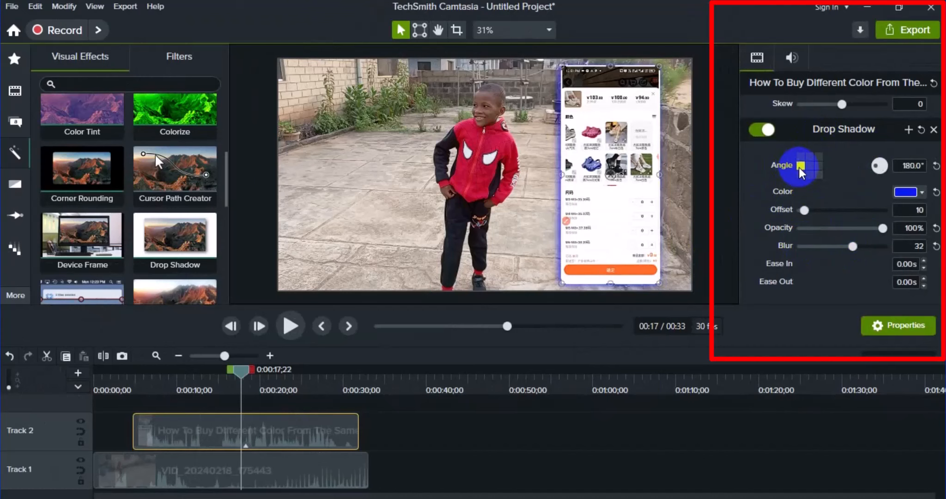
{"action": "left_click", "coordinate": [800, 178]}
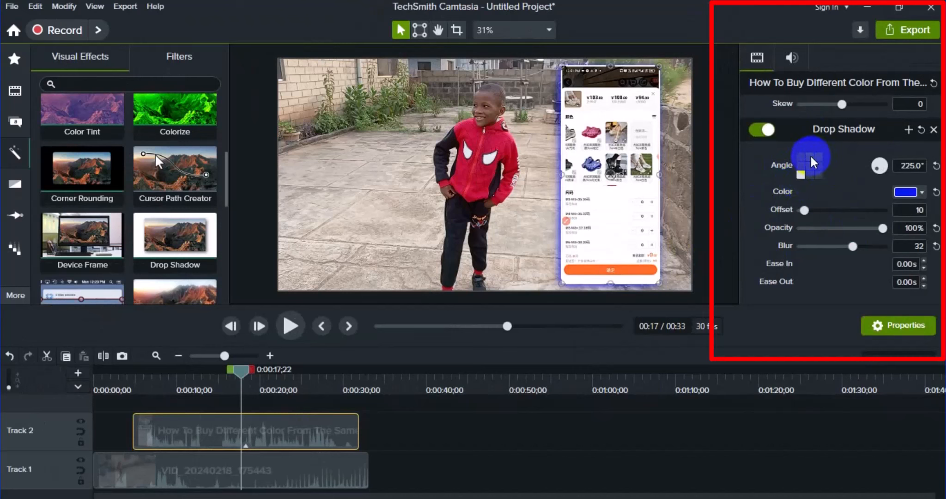
{"action": "left_click", "coordinate": [810, 166]}
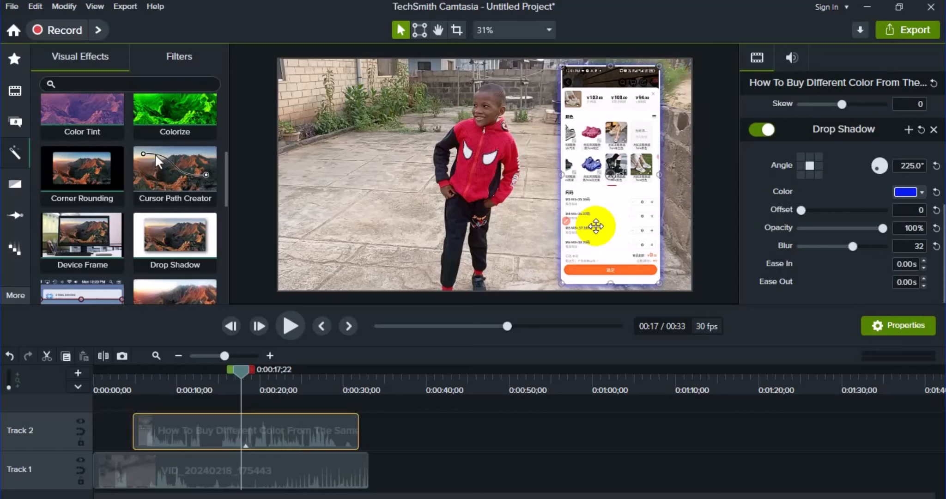
- Add a third track and place camtasia.png on it, starting about 6 seconds in
{"action": "left_click", "coordinate": [80, 379]}
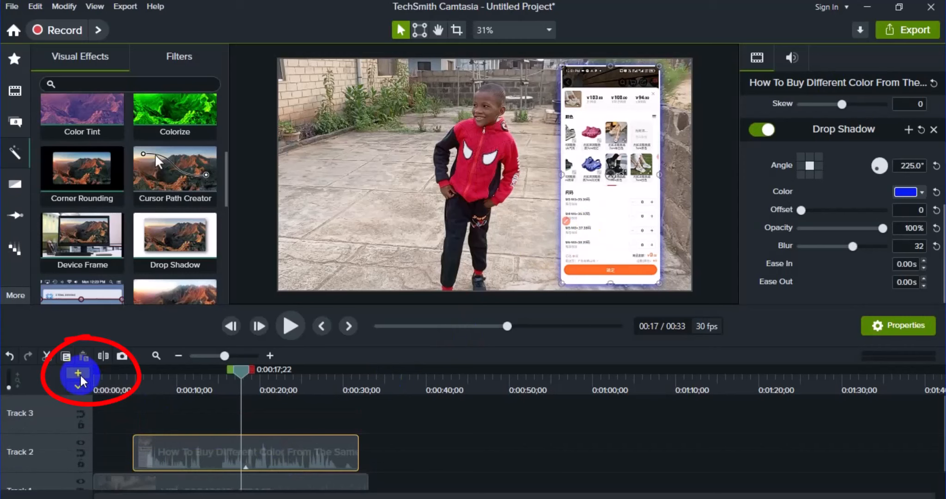
{"action": "left_click", "coordinate": [15, 92]}
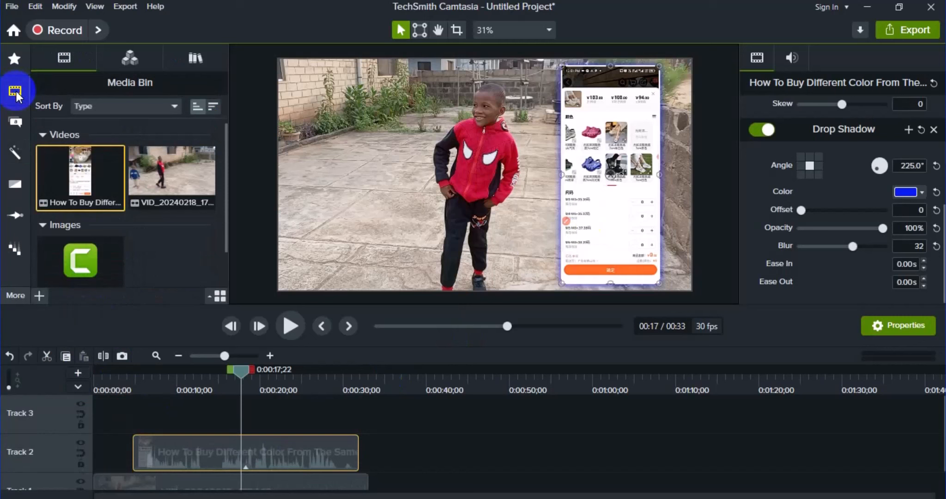
{"action": "left_click", "coordinate": [81, 258]}
{"action": "left_click_drag", "start_coordinate": [80, 258], "coordinate": [142, 418]}
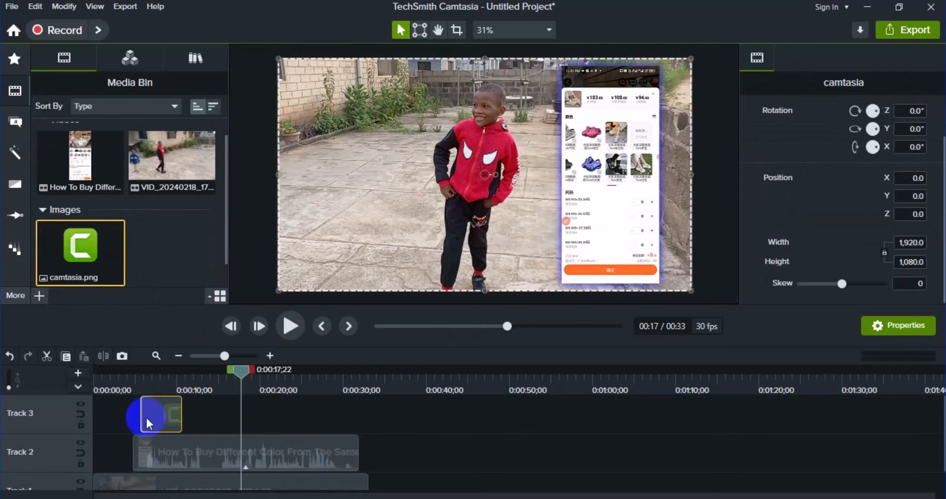
- Scale the camtasia image to 32.3% and move it to the canvas's lower left at X -690.3, Y -285.9
{"action": "left_click", "coordinate": [157, 378]}
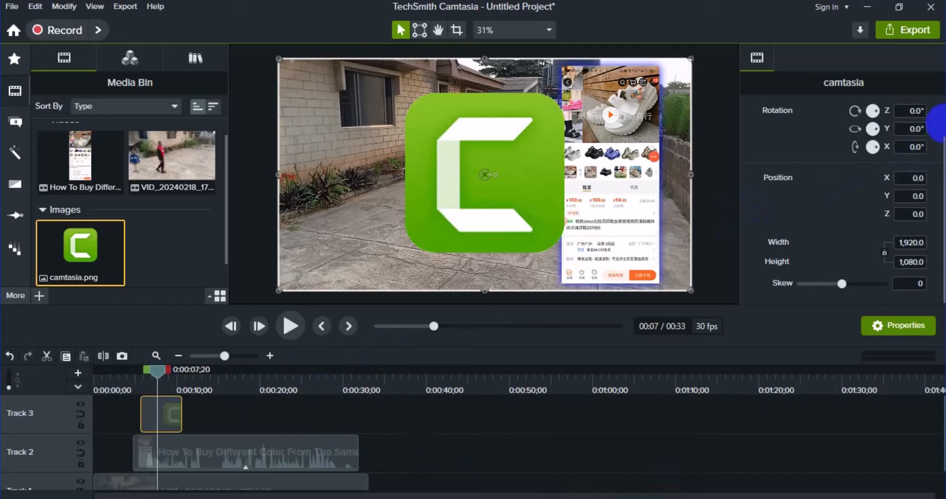
{"action": "scroll", "coordinate": [943, 130], "scroll_direction": "up", "scroll_amount": 3}
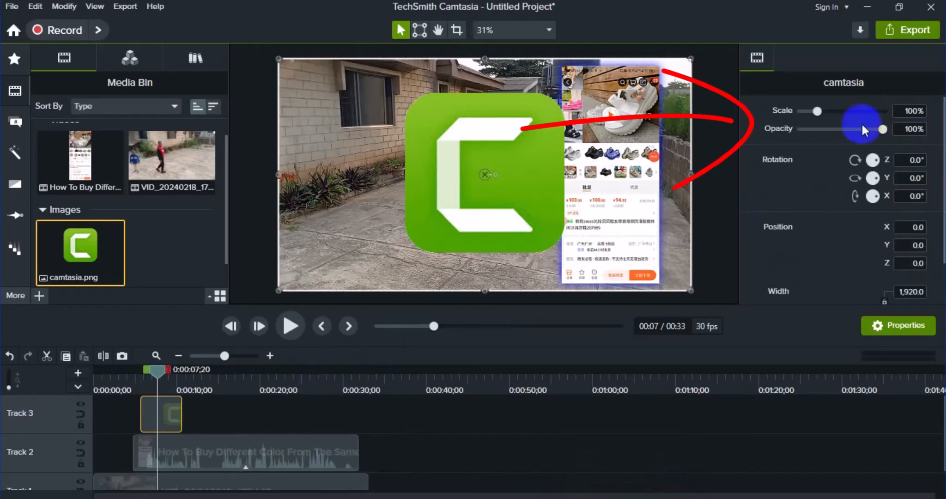
{"action": "left_click_drag", "start_coordinate": [817, 111], "coordinate": [807, 113]}
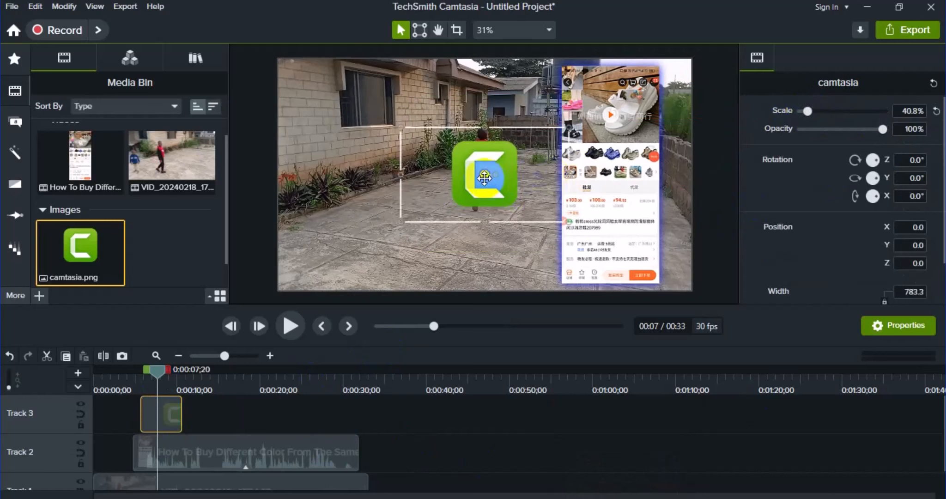
{"action": "left_click_drag", "start_coordinate": [485, 176], "coordinate": [336, 237]}
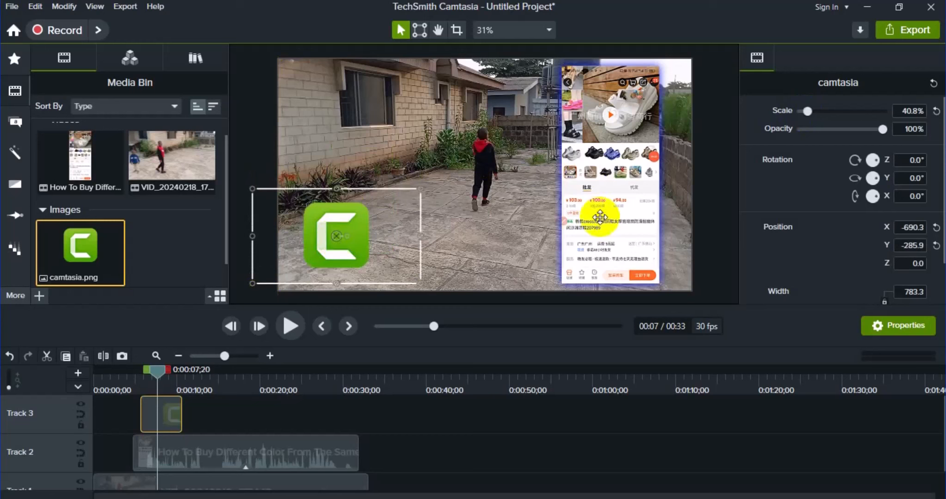
{"action": "left_click_drag", "start_coordinate": [807, 111], "coordinate": [806, 112]}
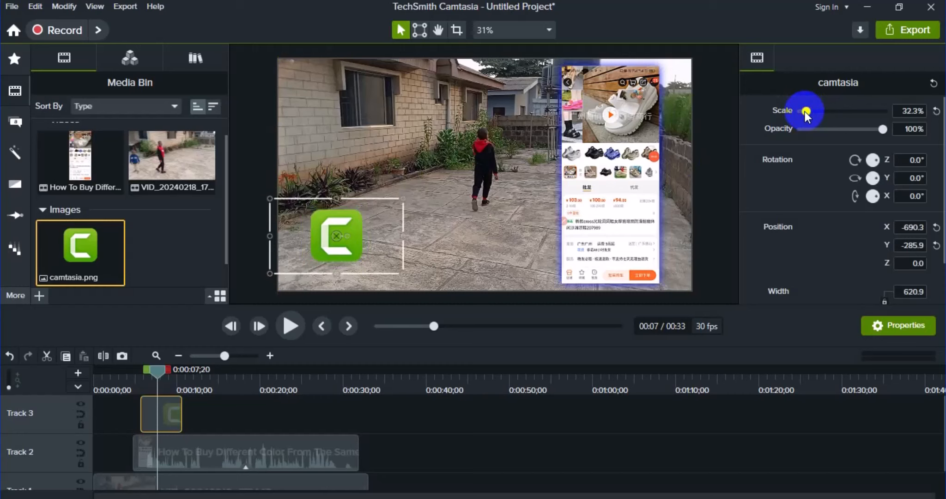
- Apply the Drop Shadow visual effect to the camtasia image clip on Track 3 and bring up the effect's properties
{"action": "left_click", "coordinate": [20, 160]}
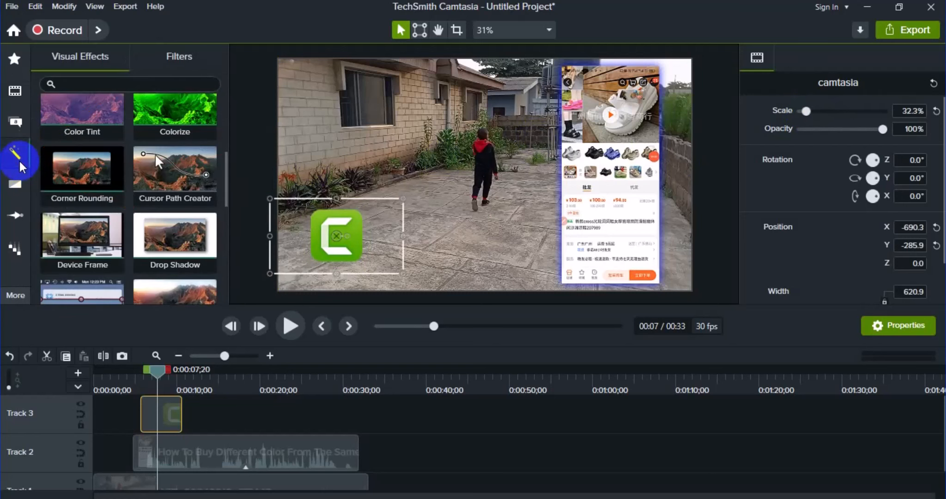
{"action": "left_click_drag", "start_coordinate": [181, 255], "coordinate": [160, 409]}
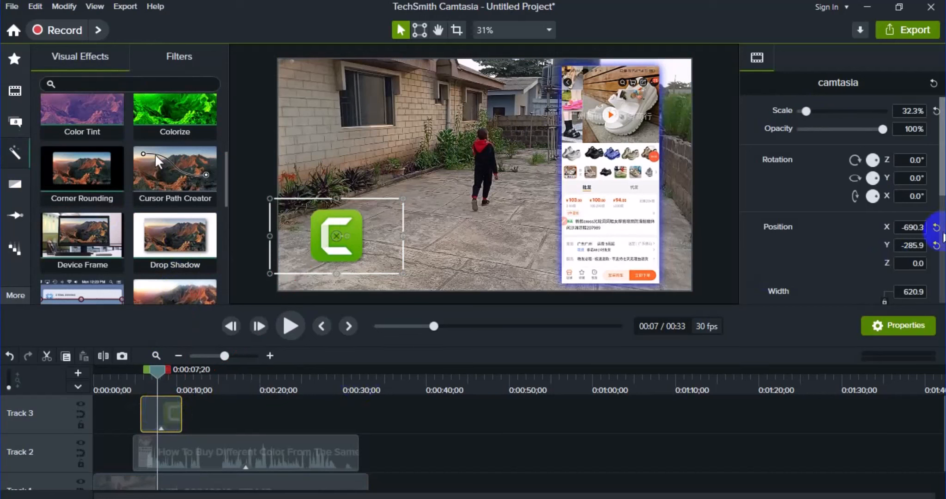
{"action": "scroll", "coordinate": [935, 228], "scroll_direction": "down", "scroll_amount": 5}
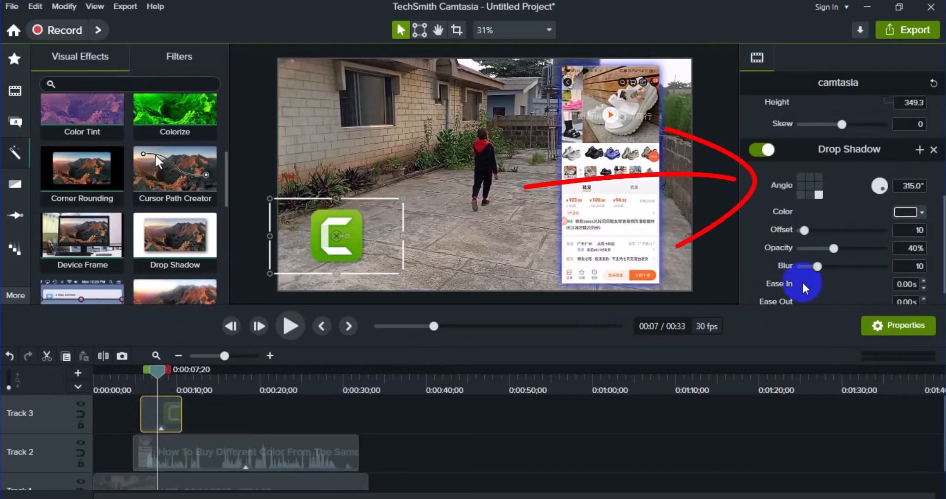
- Set the color of the camtasia image's drop shadow to blue, #0B3FD5
{"action": "left_click", "coordinate": [906, 212]}
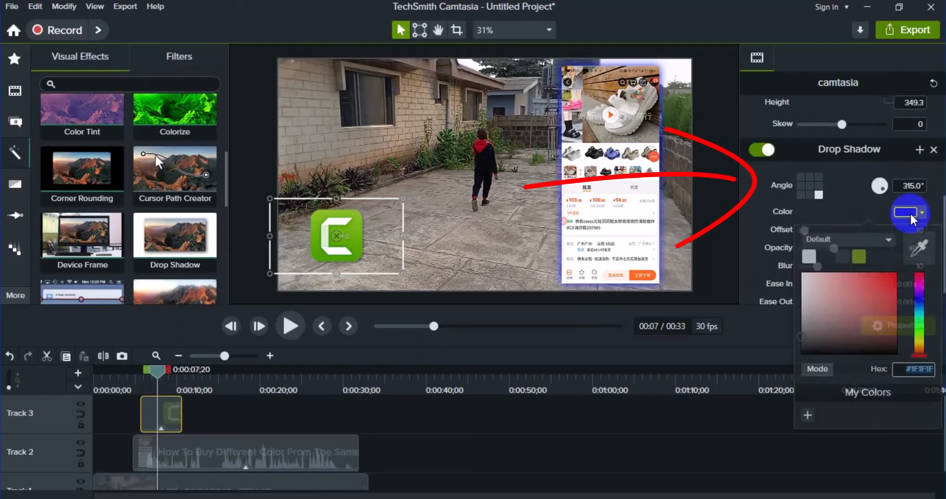
{"action": "left_click", "coordinate": [921, 329]}
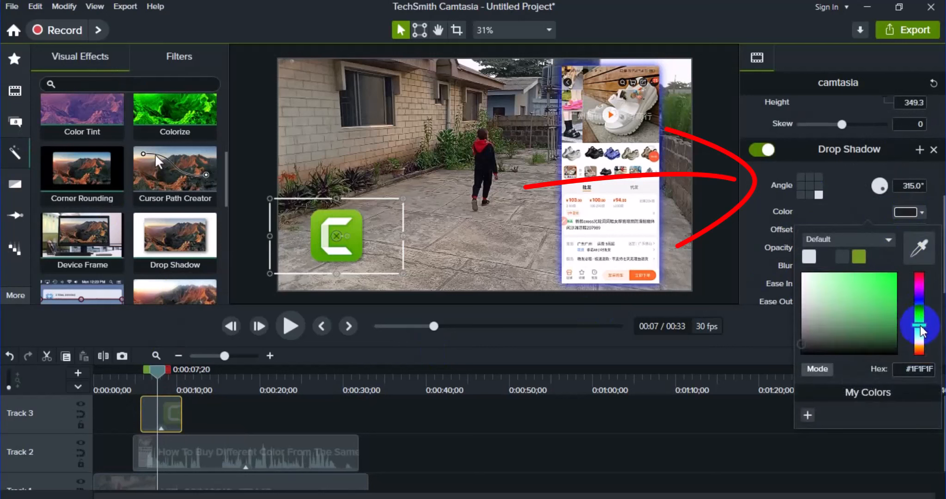
{"action": "left_click", "coordinate": [894, 331]}
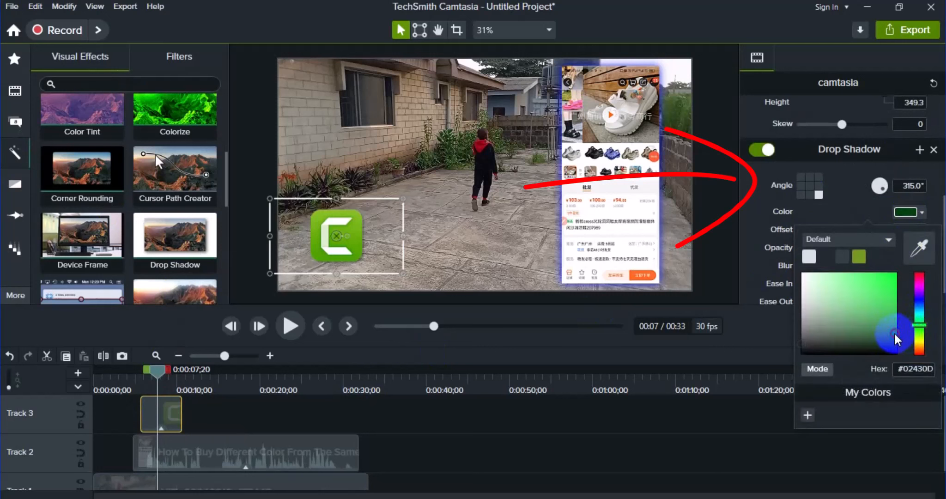
{"action": "left_click", "coordinate": [894, 286]}
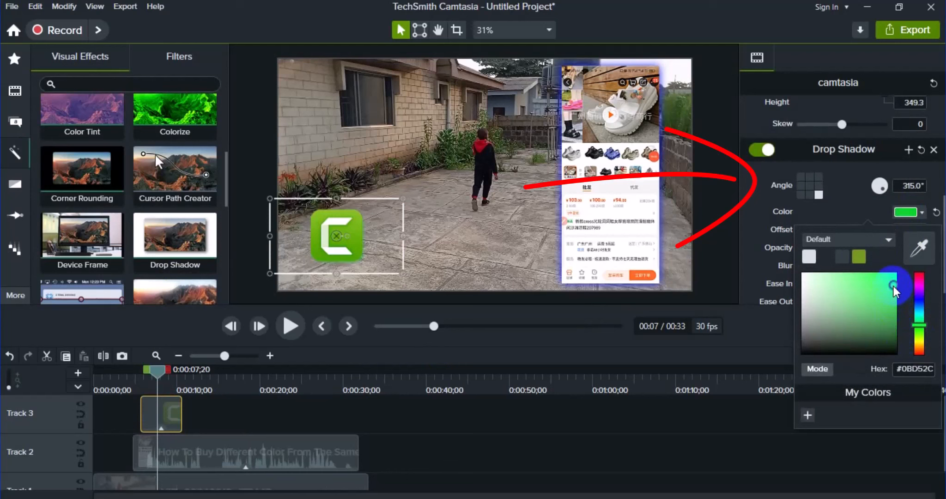
{"action": "left_click", "coordinate": [918, 312]}
{"action": "left_click_drag", "start_coordinate": [920, 315], "coordinate": [920, 304]}
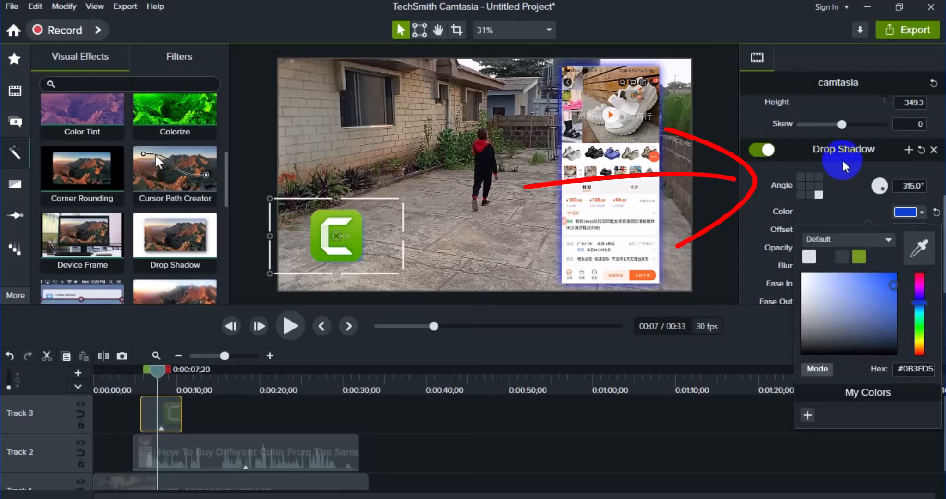
{"action": "left_click", "coordinate": [844, 181]}
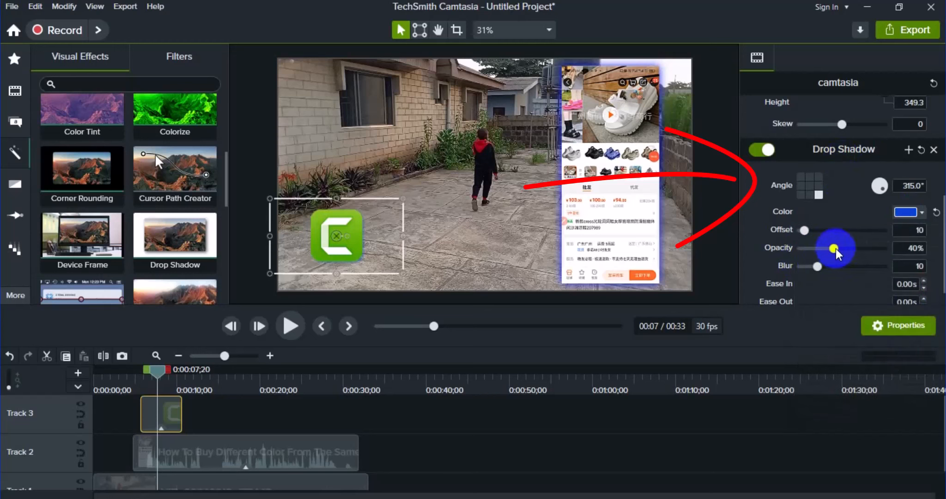
- Set the camtasia image's shadow opacity to 76% and its blur to 50
{"action": "left_click_drag", "start_coordinate": [836, 249], "coordinate": [866, 248]}
{"action": "left_click_drag", "start_coordinate": [823, 269], "coordinate": [892, 275]}
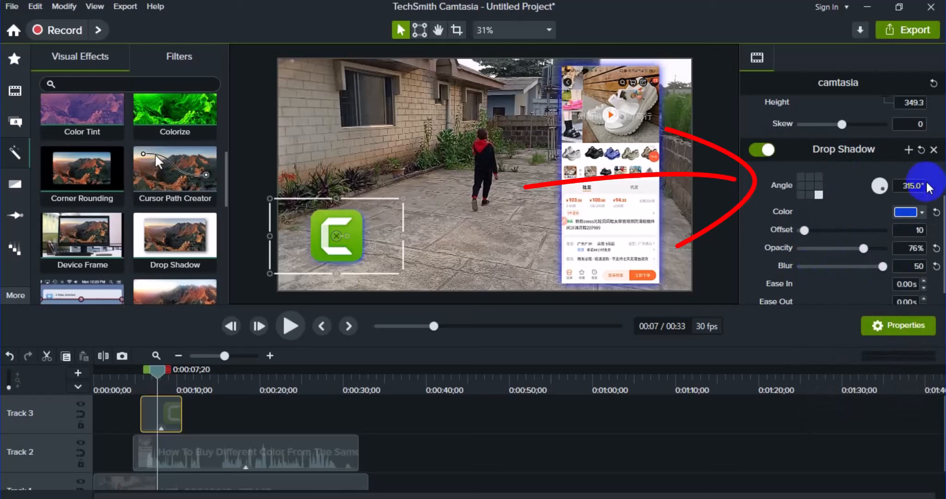
- Change the camtasia image's drop shadow color to bright green, #17E85C
{"action": "left_click", "coordinate": [912, 215]}
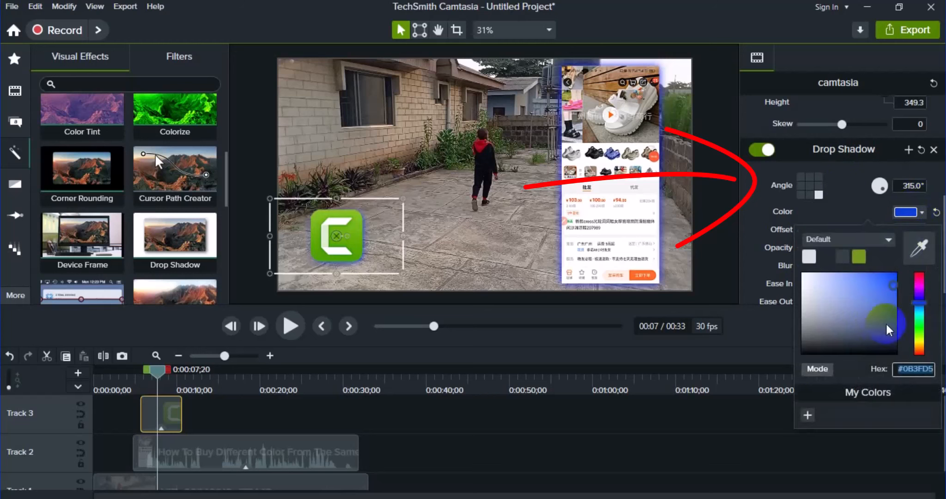
{"action": "left_click", "coordinate": [919, 324]}
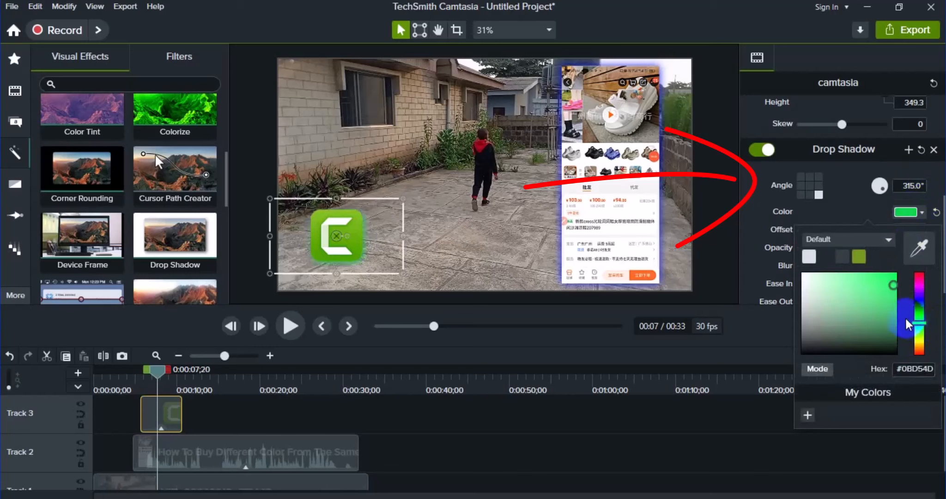
{"action": "left_click", "coordinate": [893, 324]}
{"action": "left_click", "coordinate": [893, 299]}
{"action": "left_click", "coordinate": [894, 284]}
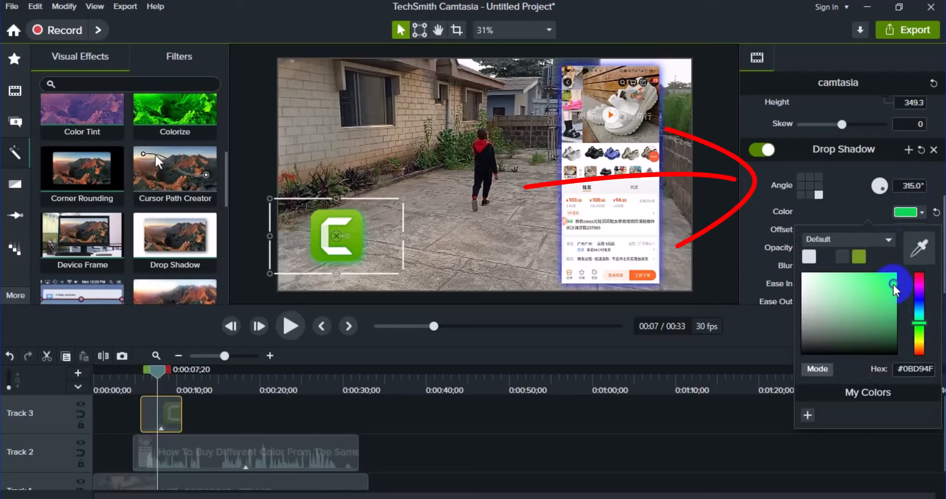
{"action": "left_click", "coordinate": [889, 280]}
{"action": "left_click", "coordinate": [915, 369]}
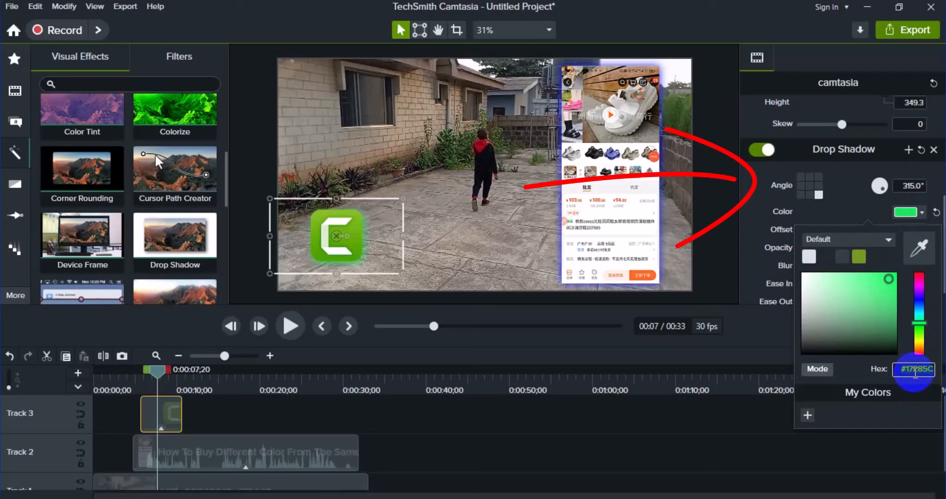
{"action": "left_click", "coordinate": [841, 200]}
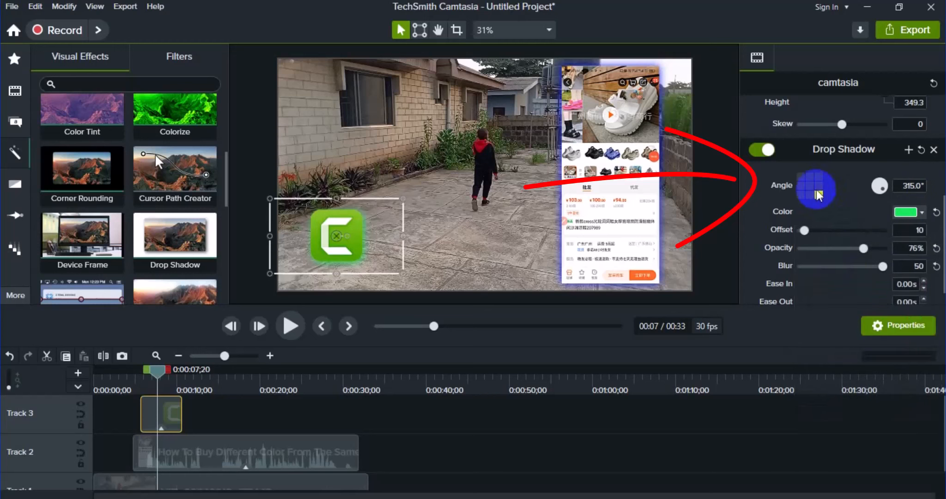
- Center the shadow behind the camtasia image with an offset of 0 and an angle of 270°, and preview it at 0:00:06;15
{"action": "left_click", "coordinate": [810, 186]}
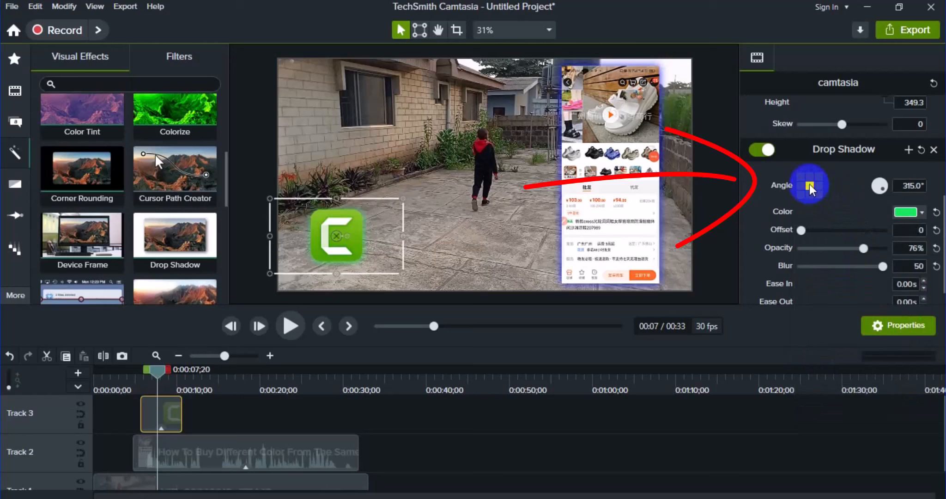
{"action": "left_click", "coordinate": [800, 186]}
{"action": "left_click", "coordinate": [820, 176]}
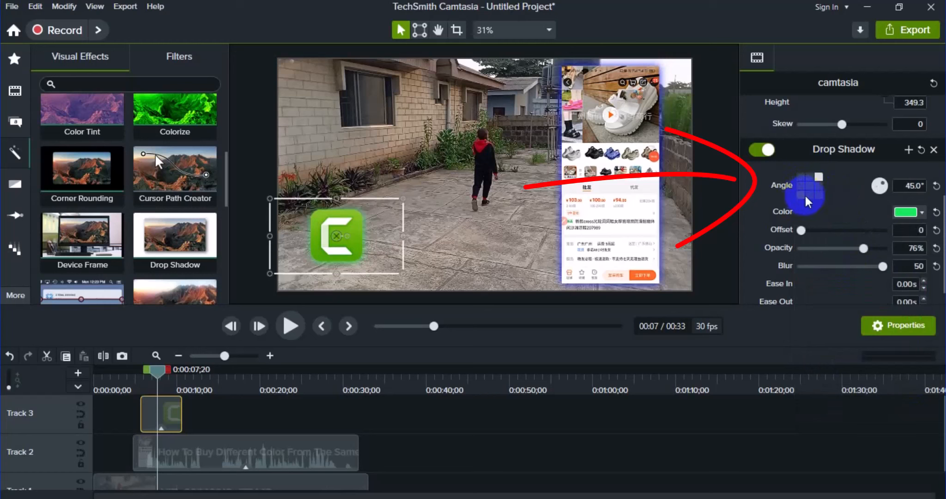
{"action": "left_click", "coordinate": [809, 195]}
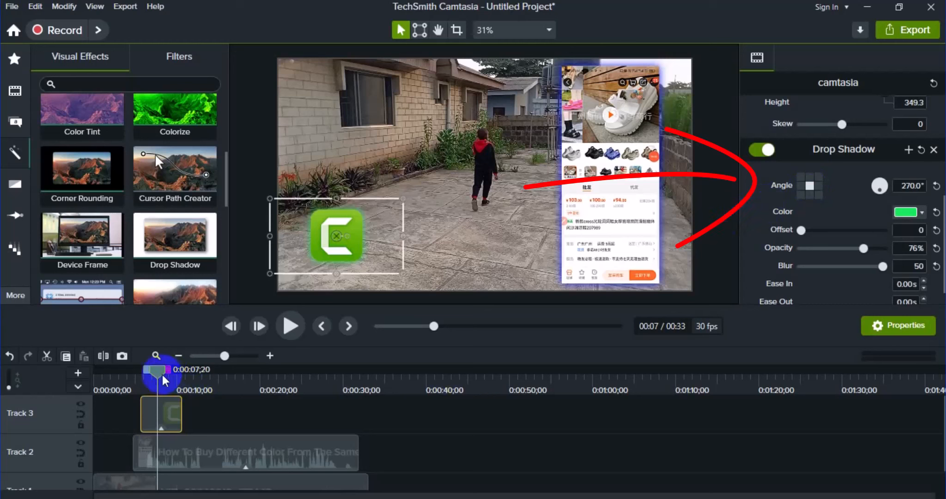
{"action": "mouse_move", "coordinate": [157, 370]}
{"action": "left_mouse_down"}
{"action": "mouse_move", "coordinate": [214, 374]}
{"action": "mouse_move", "coordinate": [147, 374]}
{"action": "left_mouse_up"}
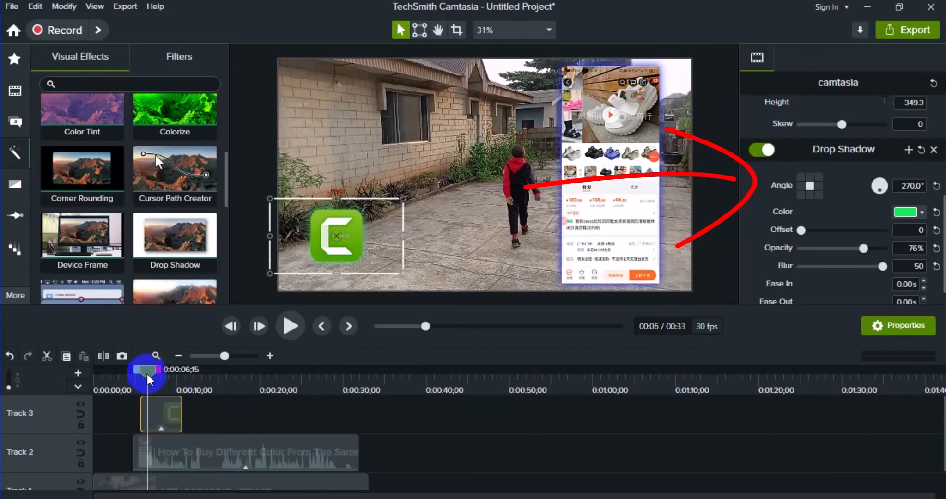